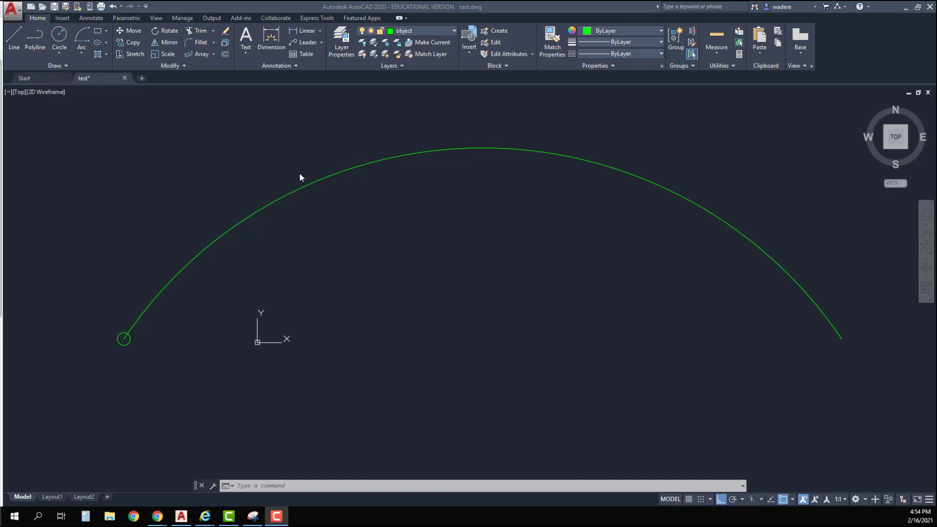
Start a path array with the small circle selected as the object to repeat.
click(214, 53)
click(214, 53)
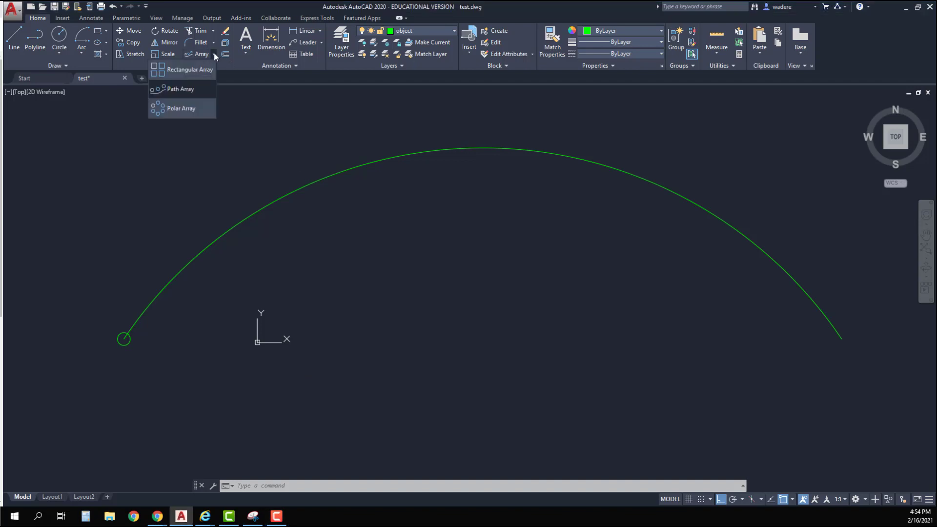
click(188, 90)
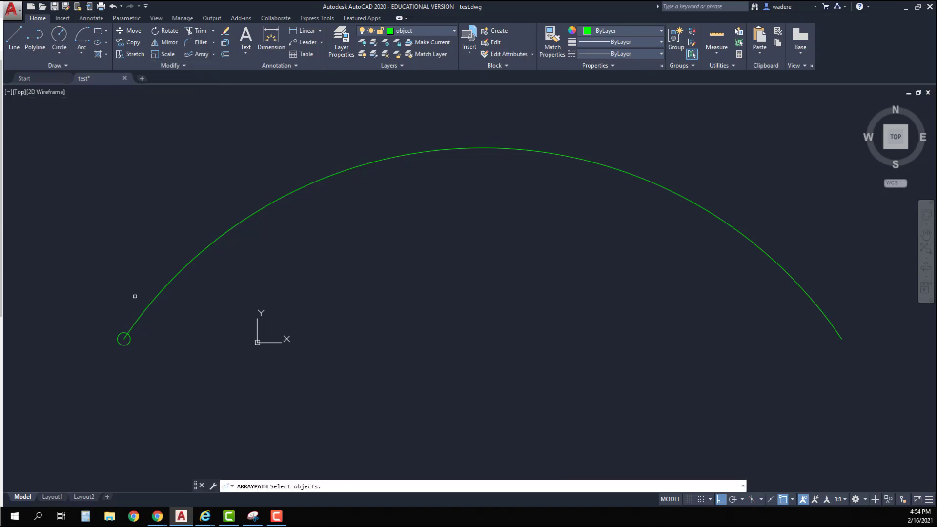
click(124, 344)
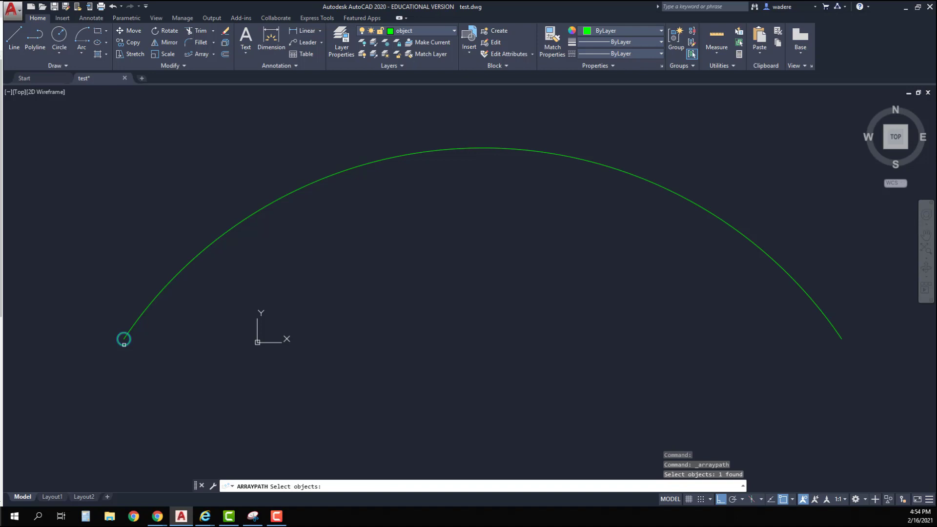
key(Return)
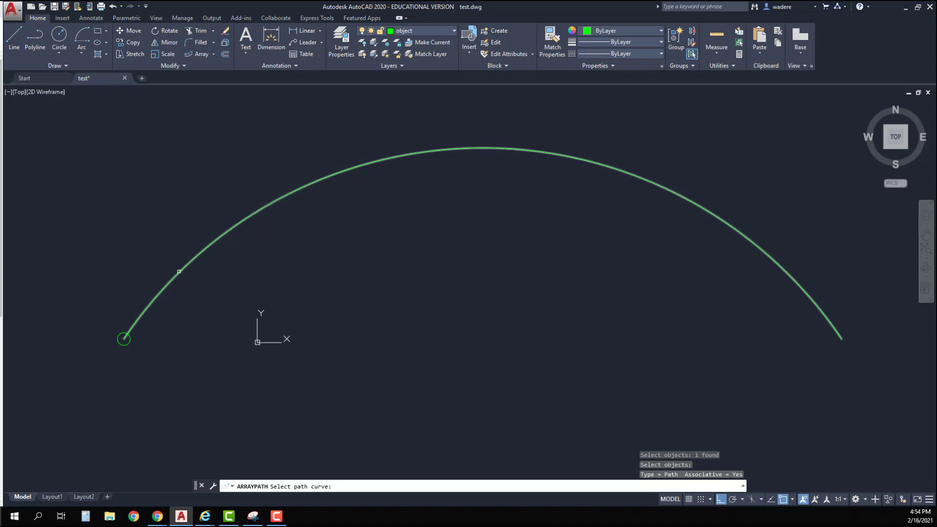
Array the circle along the arc with 10-unit spacing and accept 14 items.
click(179, 271)
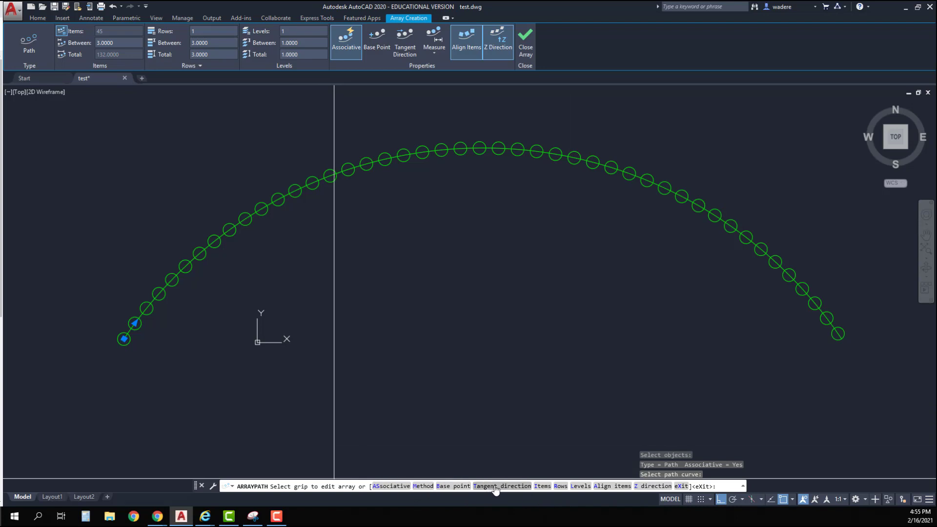
click(543, 486)
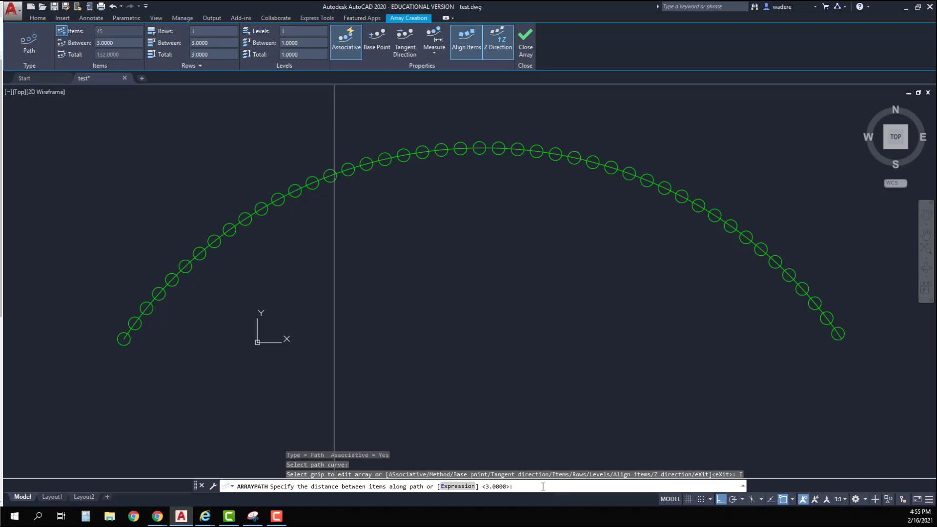
text(10)
key(Return)
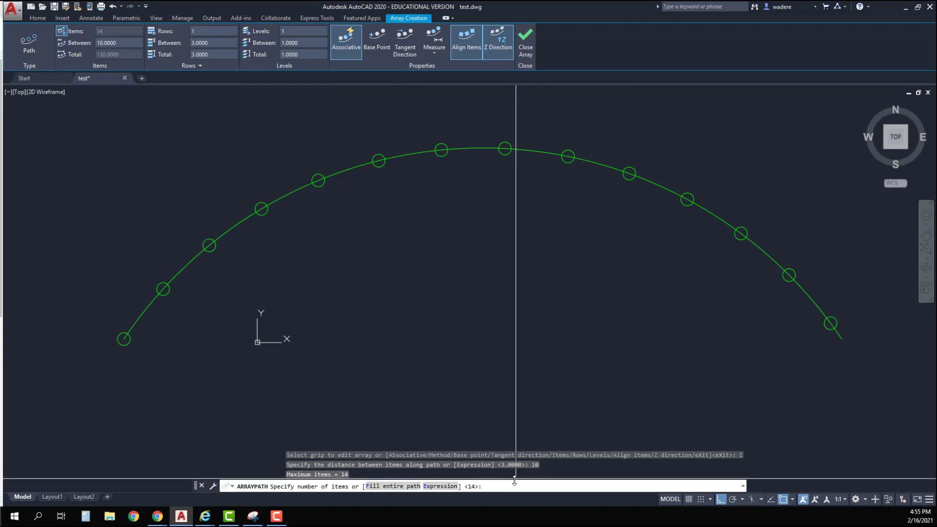
key(Return)
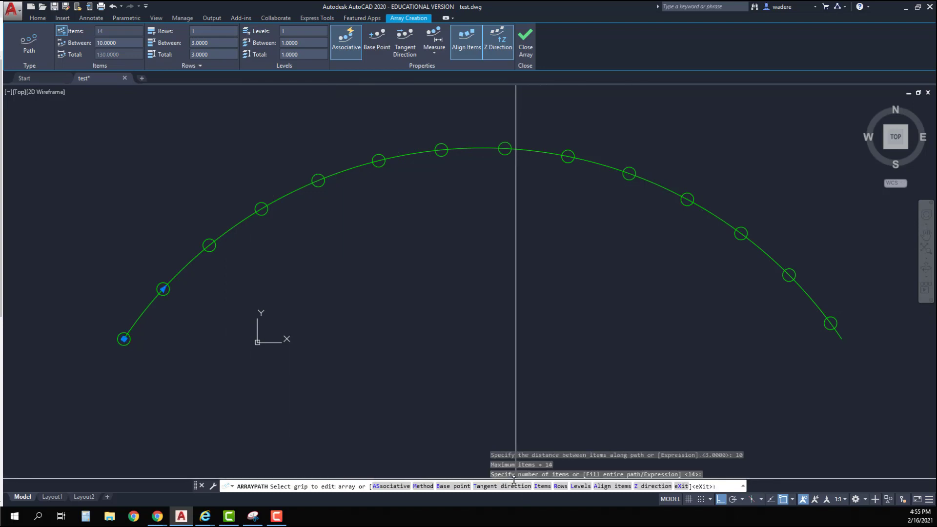
Set the arc array to 5 rows spaced 3.0000 apart with 0 elevation, then finish it.
click(561, 487)
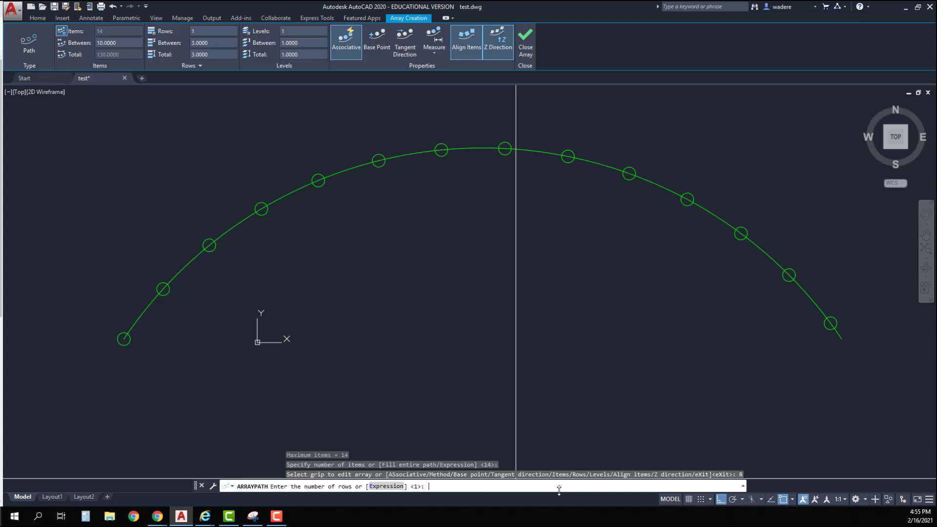
text(5)
key(Return)
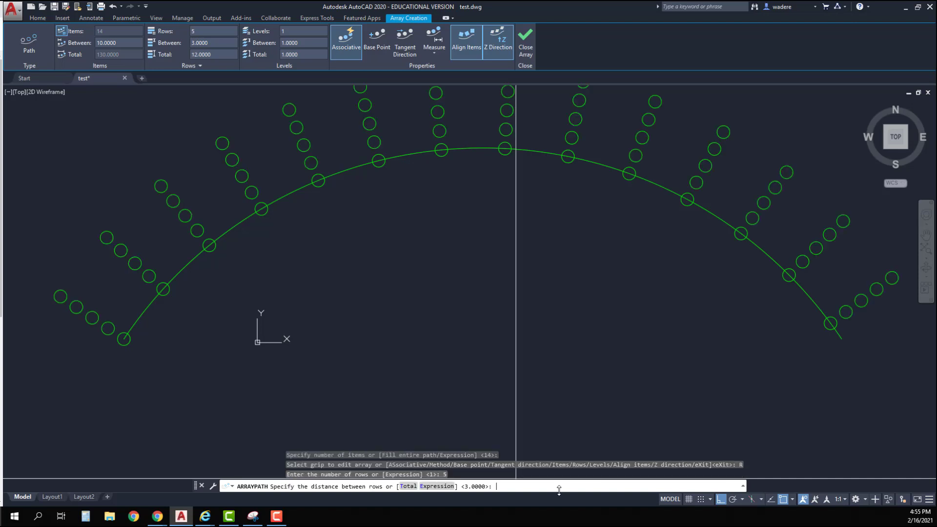
key(Return)
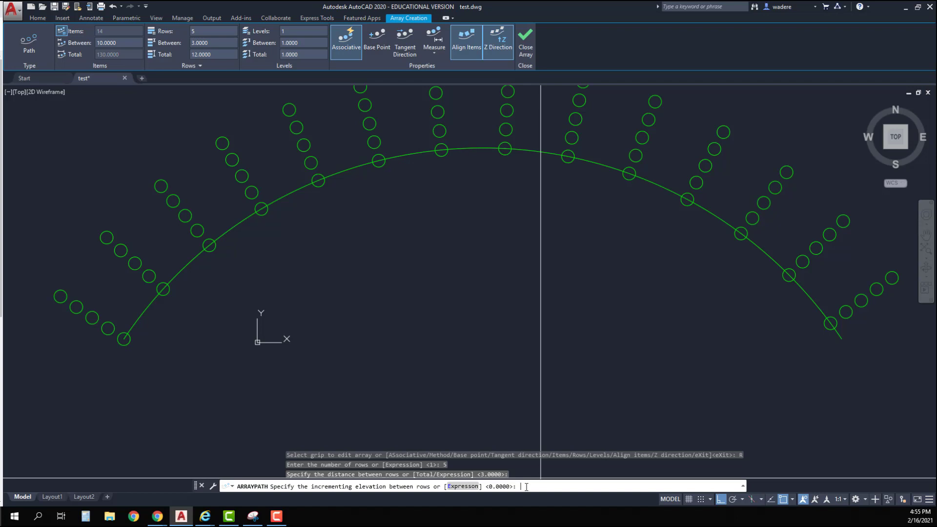
key(Return)
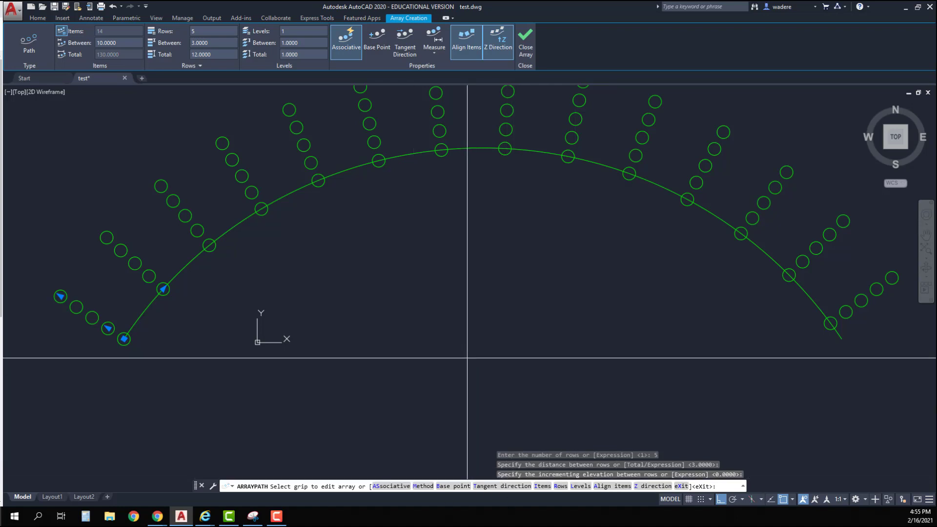
middle_drag(433, 282, 417, 333)
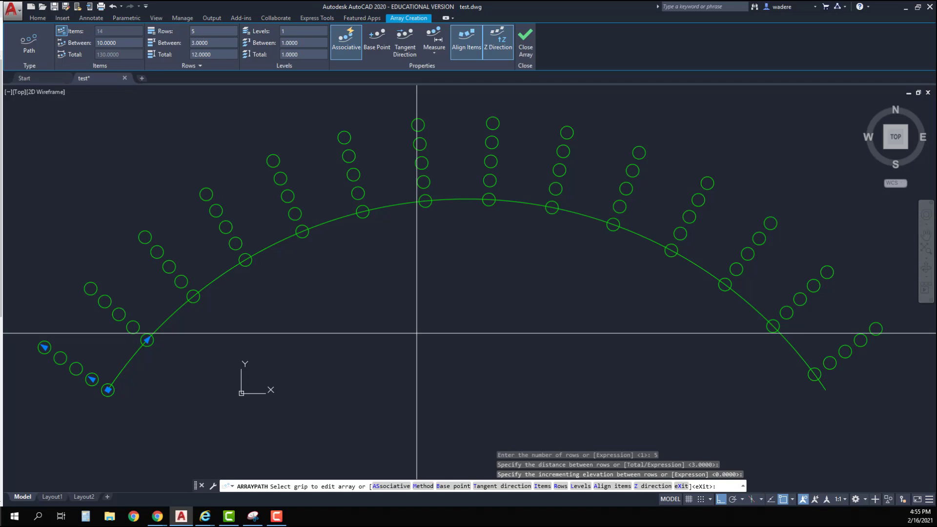
key(Return)
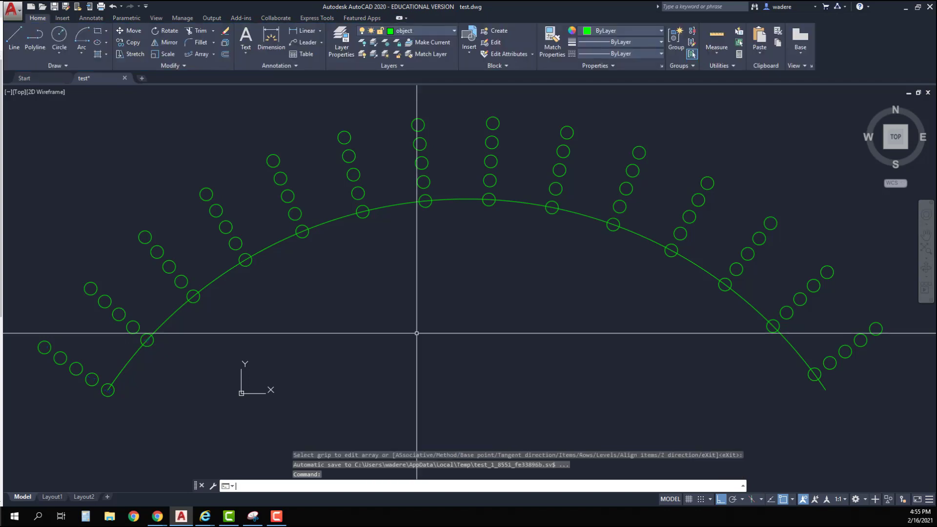
Draw a six-point wavy spline from lower left to lower right beneath the arc of circles.
click(65, 66)
click(10, 77)
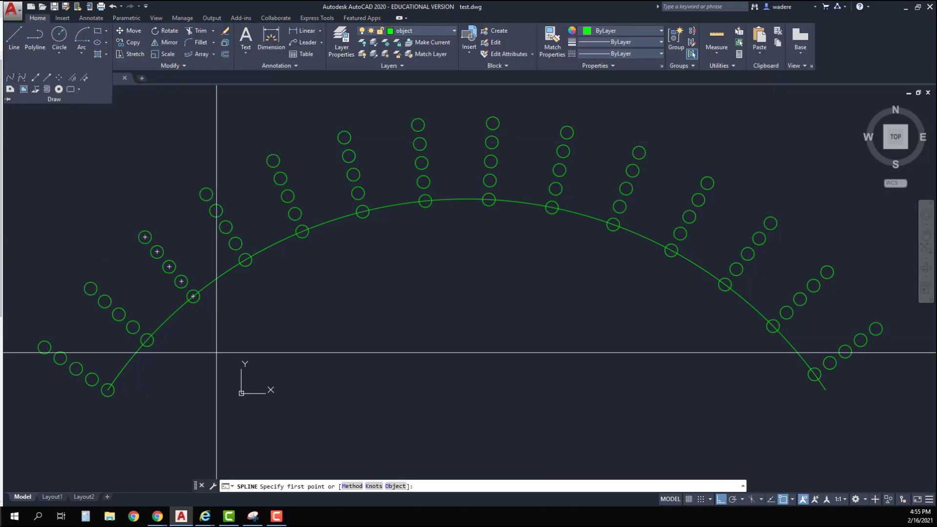
click(228, 432)
key(F8)
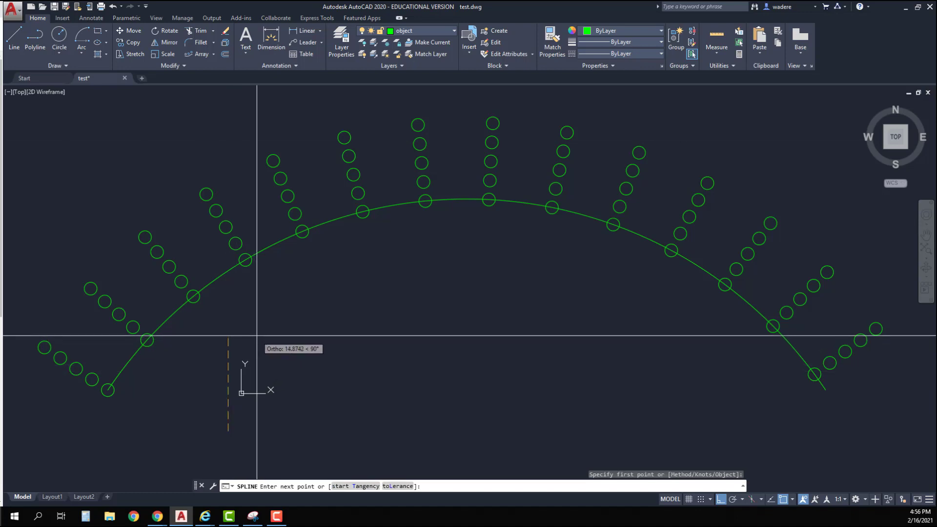
click(278, 332)
click(410, 367)
click(539, 311)
click(630, 354)
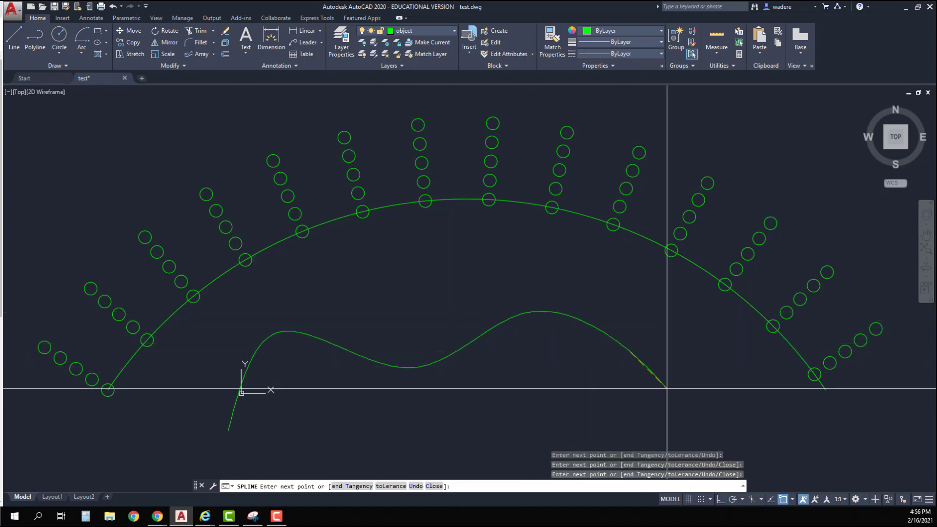
click(713, 433)
right_click(731, 425)
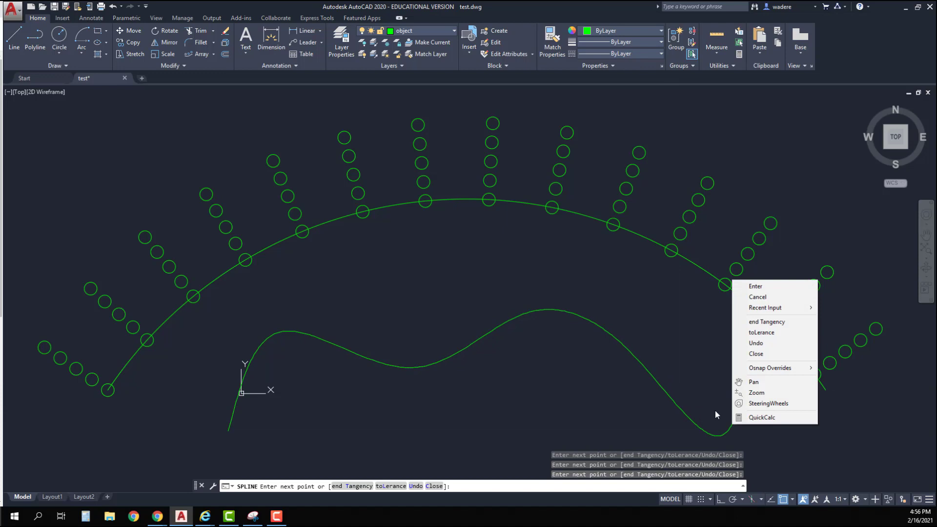
click(757, 287)
key(Escape)
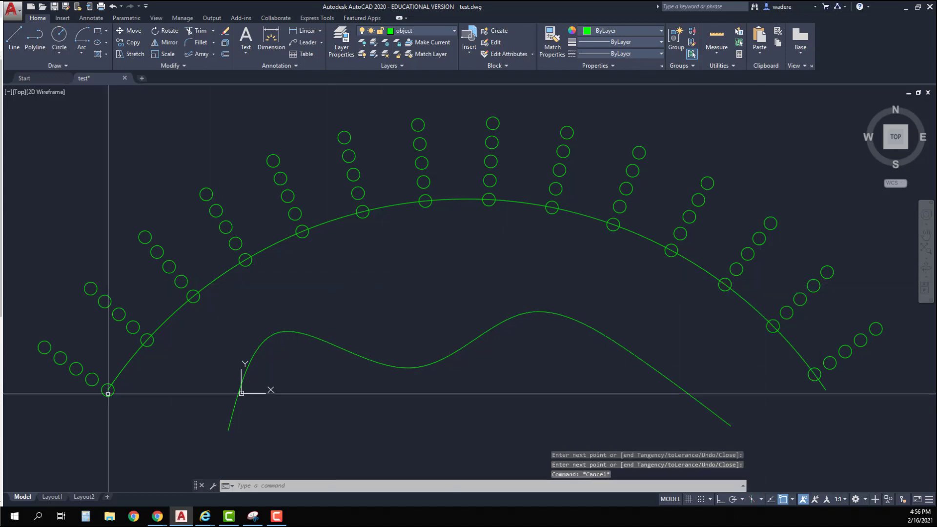
Attempt to copy the arc's circle array, then cancel and deselect it.
click(131, 42)
click(110, 388)
key(Return)
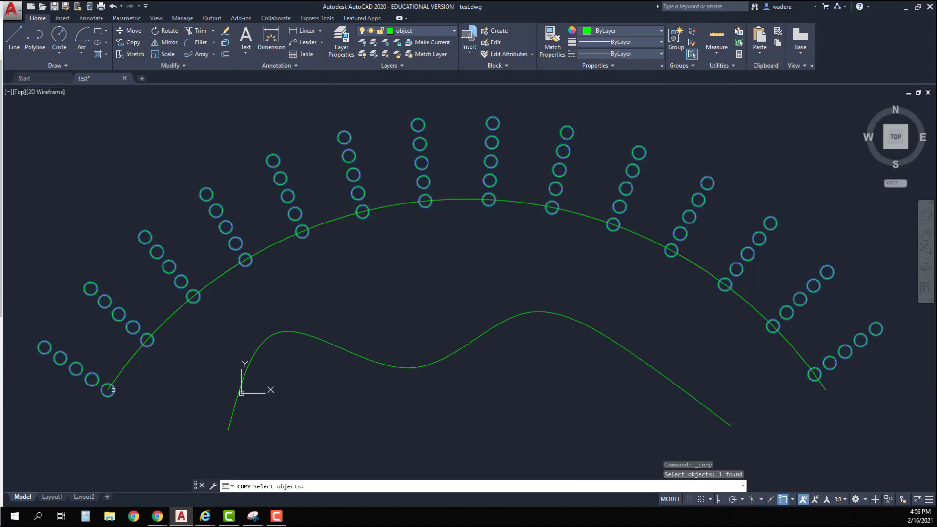
click(108, 390)
key(Escape)
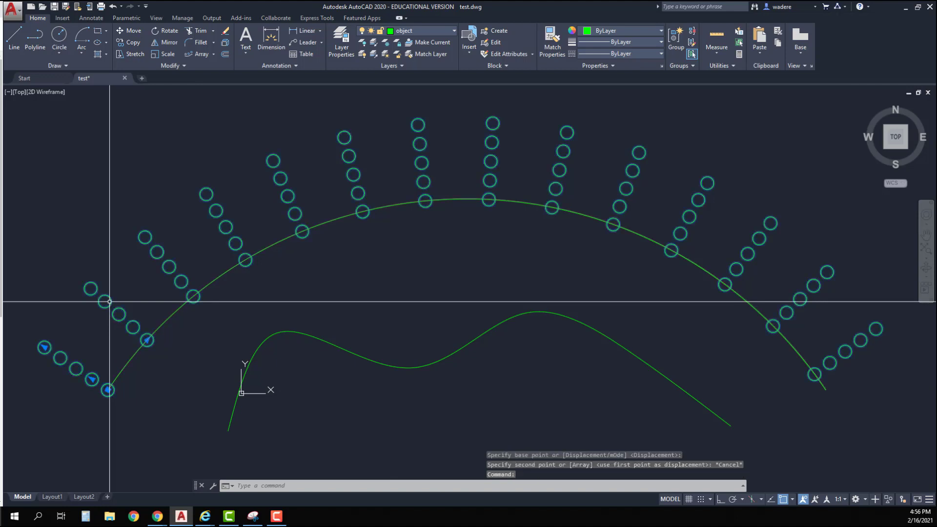
click(109, 301)
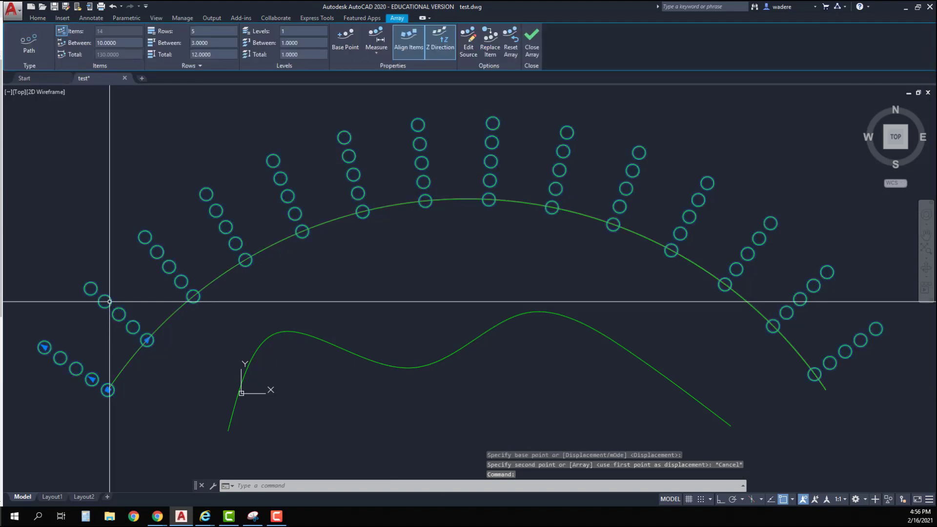
key(Escape)
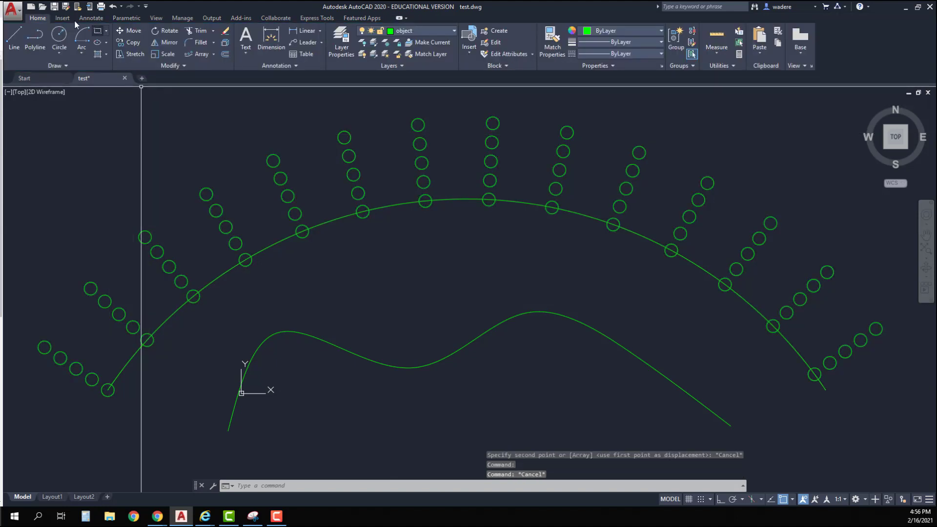
Explode the arc's circle array into separate circles.
click(226, 43)
click(247, 226)
click(195, 193)
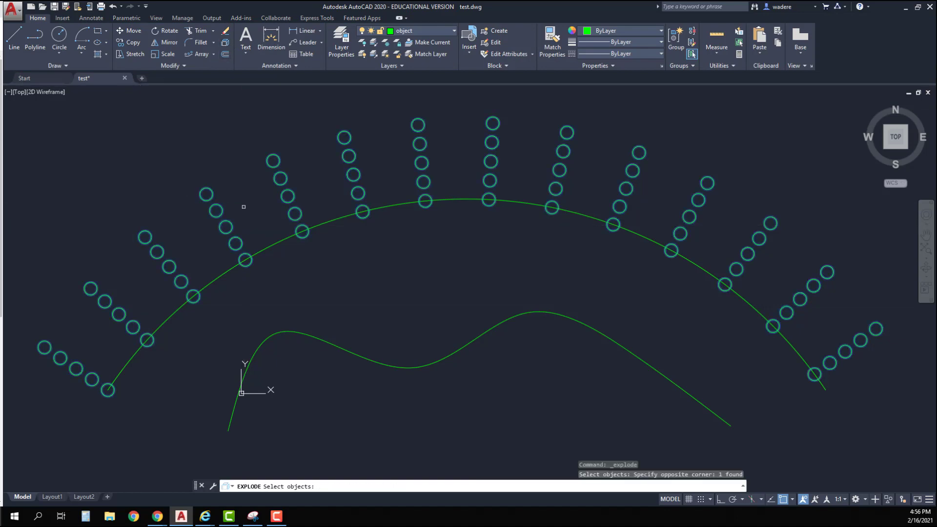
key(Return)
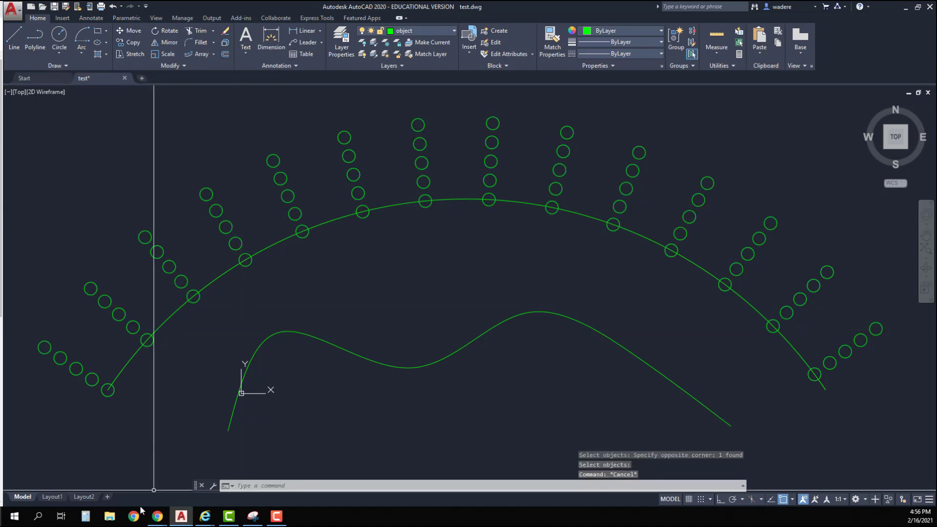
Copy the left-end circle from its centre onto the wavy spline's lower-left end.
click(129, 43)
click(108, 396)
key(Return)
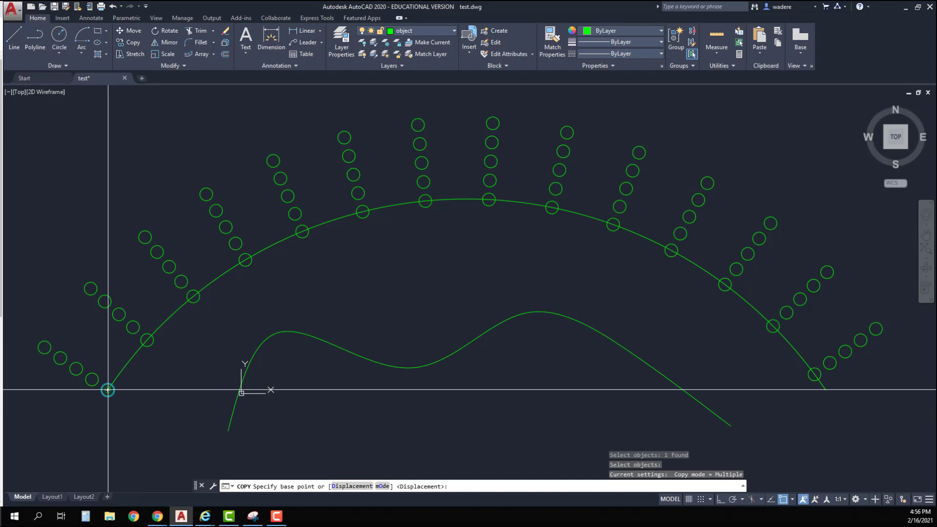
click(108, 390)
click(228, 430)
key(Escape)
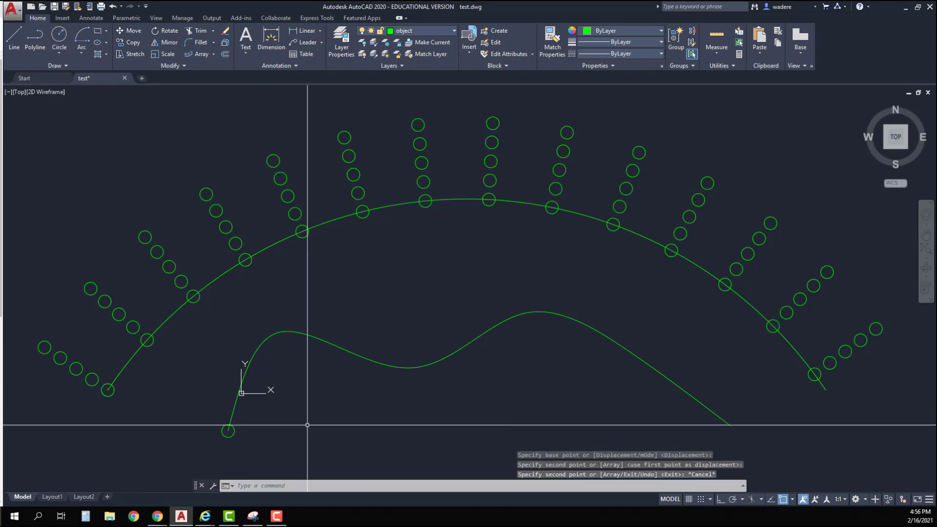
click(213, 54)
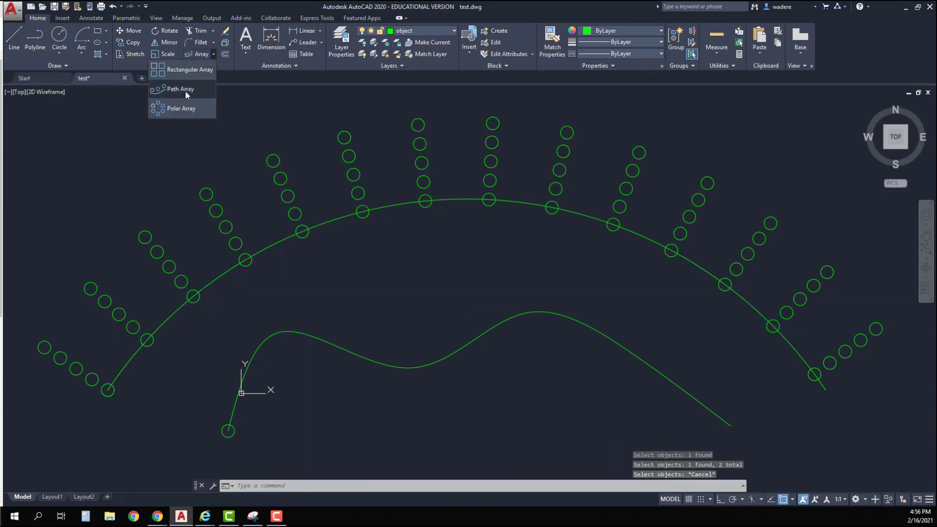
Path-array the copied circle along the full wavy spline and accept the result.
click(185, 90)
click(234, 430)
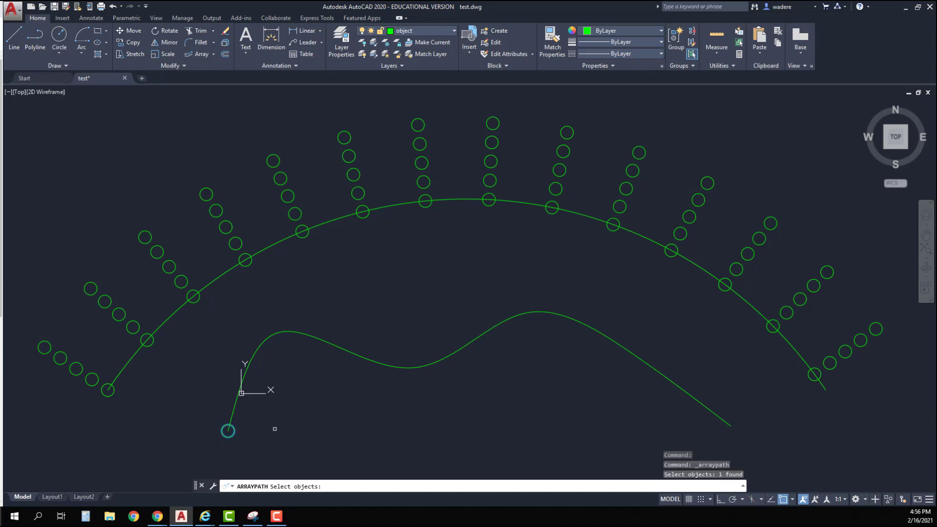
key(Return)
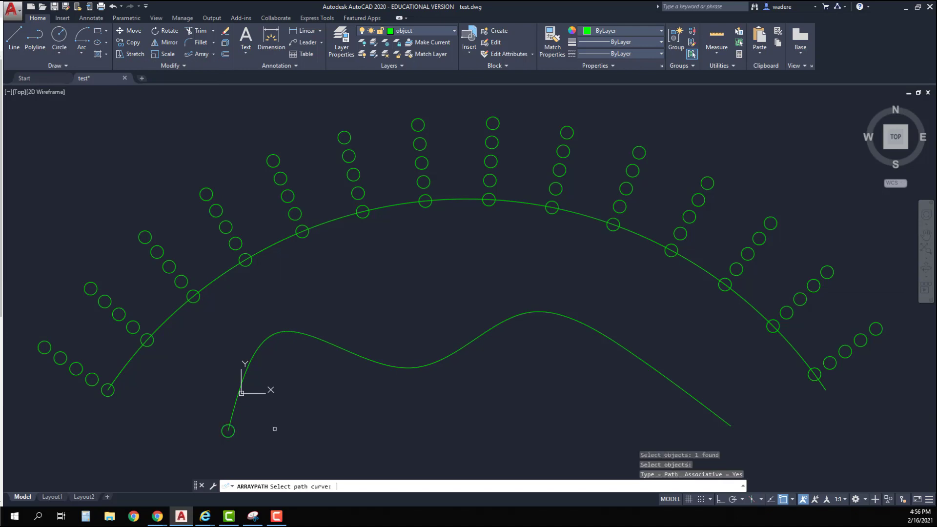
click(267, 343)
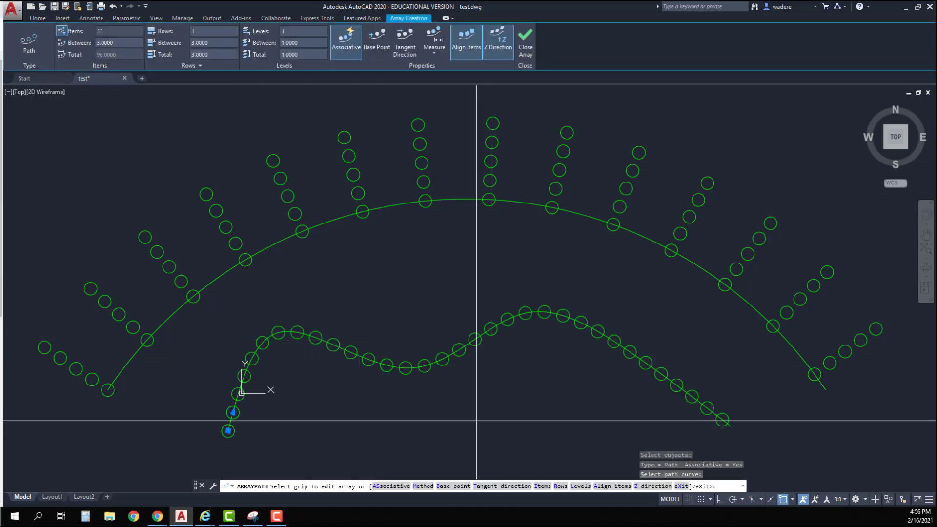
right_click(471, 210)
click(485, 218)
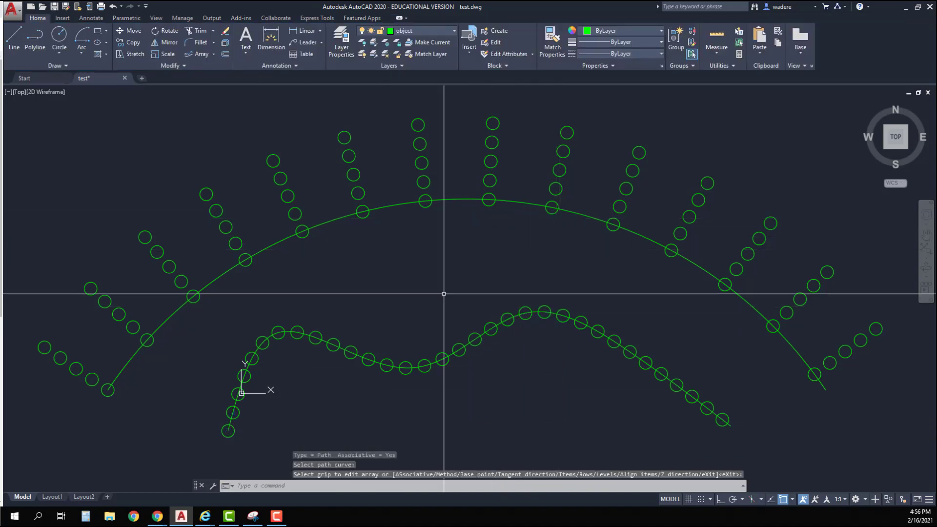
key(Escape)
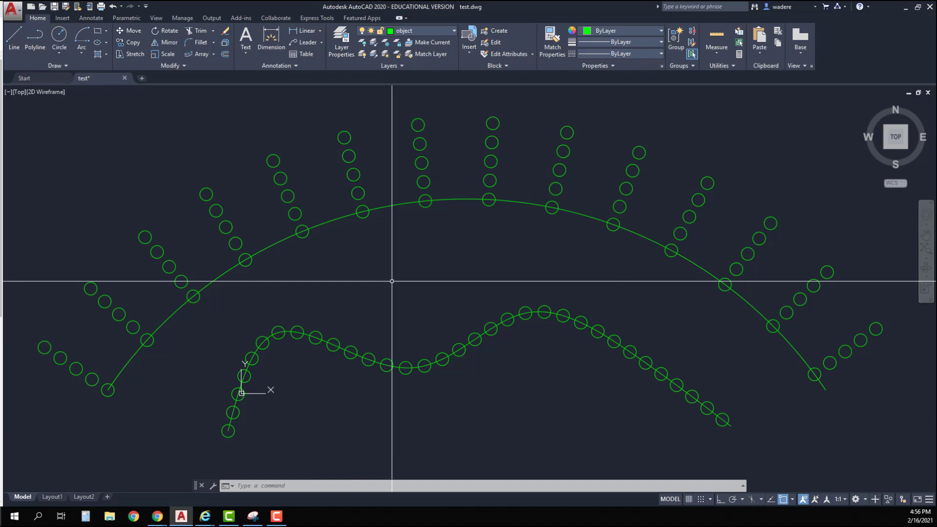
key(Escape)
key(Escape)
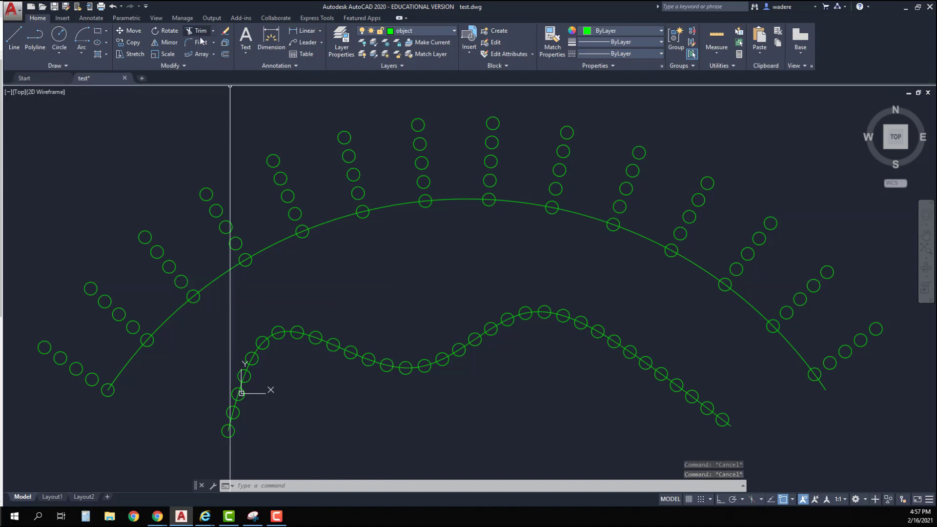
Switch to Canvas, open the Two Sprockets assignment, and read through Task 1 and its drawing.
click(905, 7)
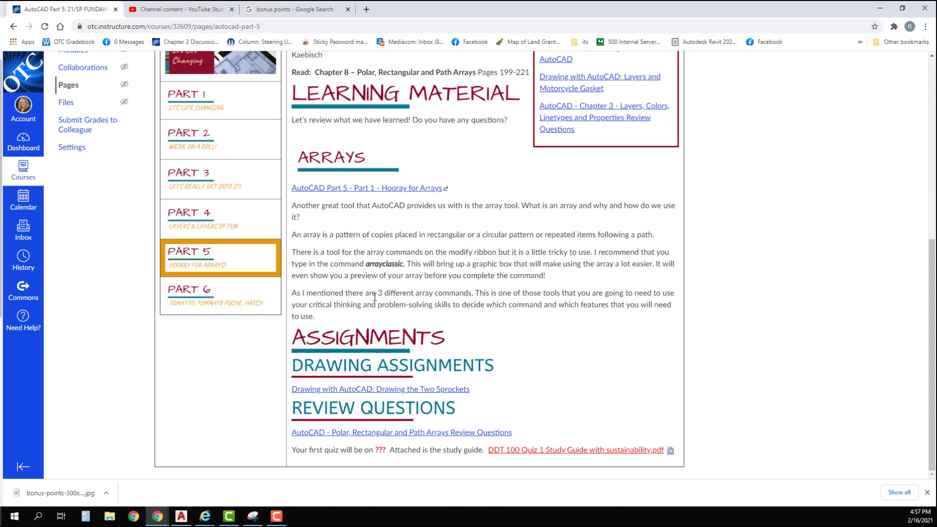
click(334, 389)
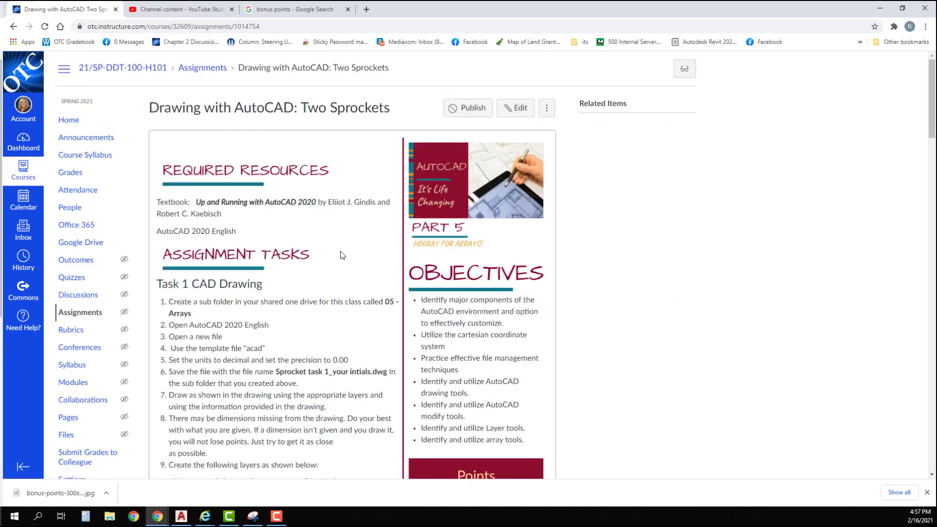
scroll(250, 284, down, 1)
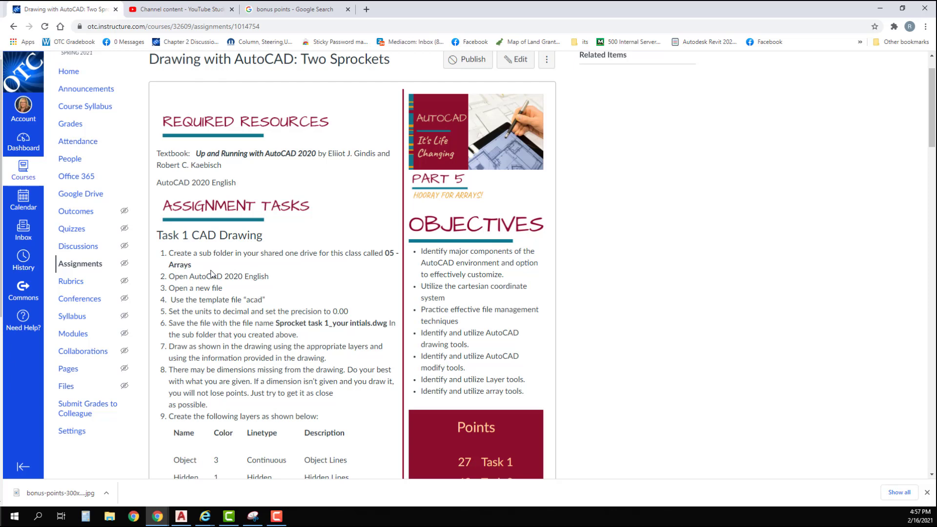
scroll(195, 288, down, 1)
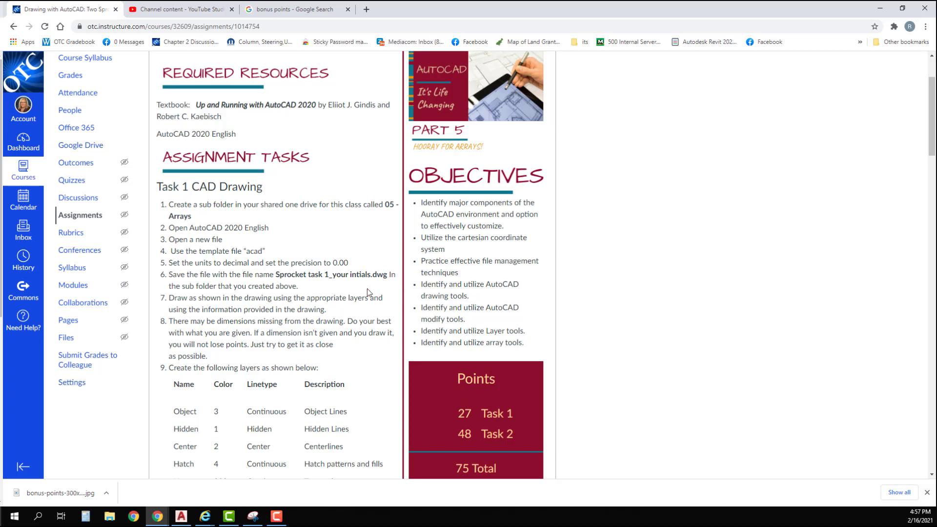
scroll(370, 293, down, 3)
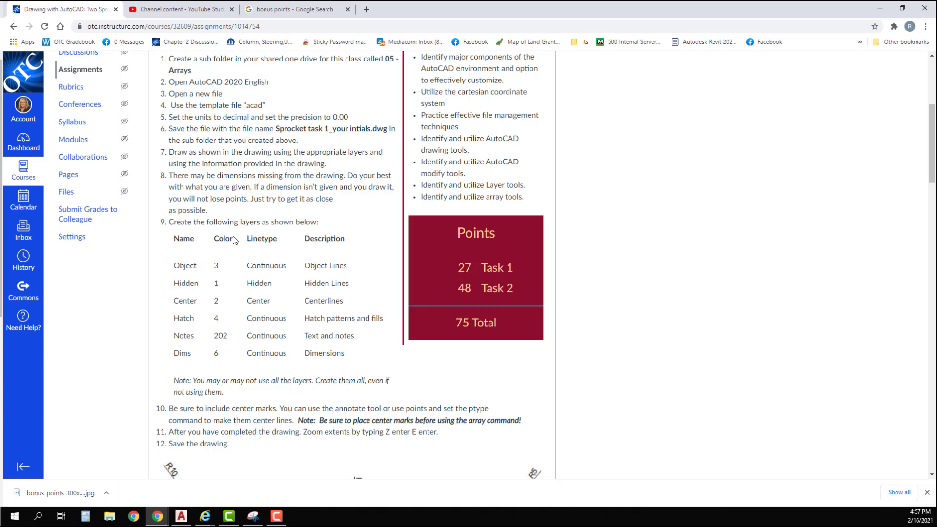
scroll(233, 315, down, 5)
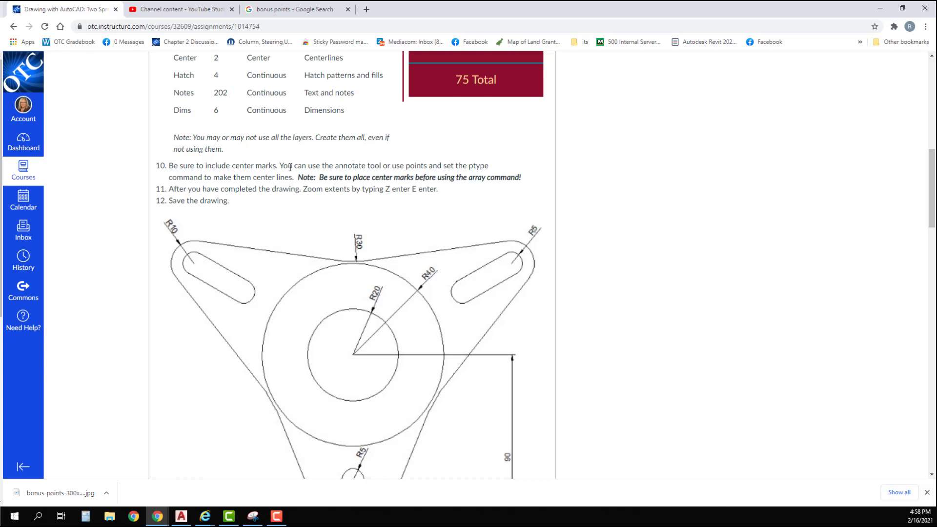
scroll(390, 244, down, 2)
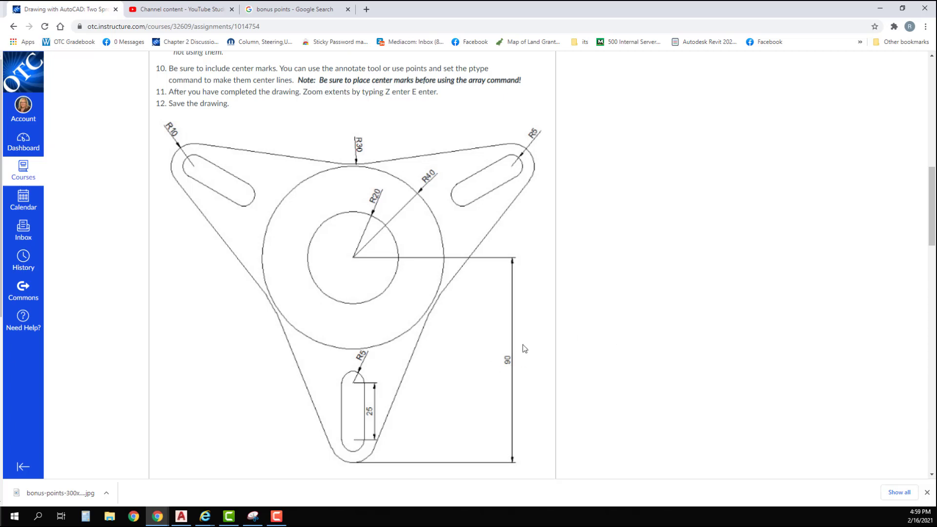
scroll(421, 343, down, 8)
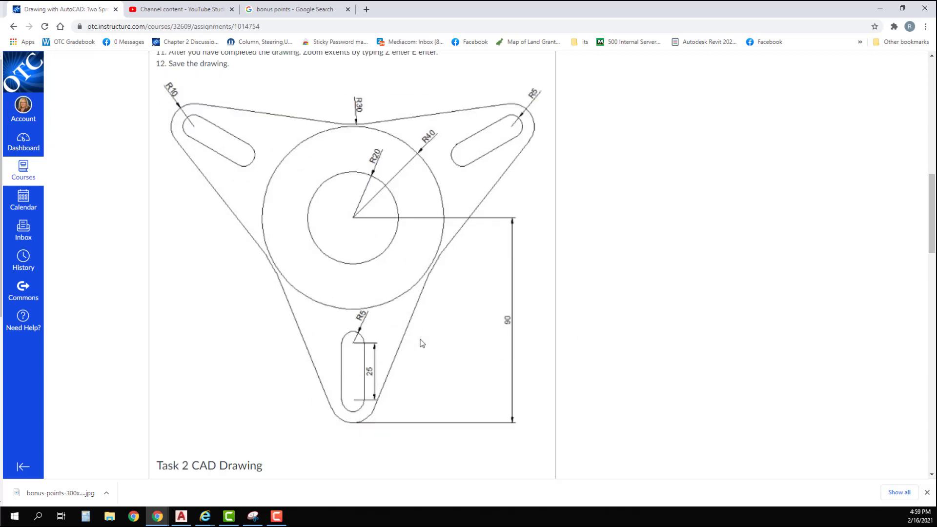
scroll(422, 343, down, 1)
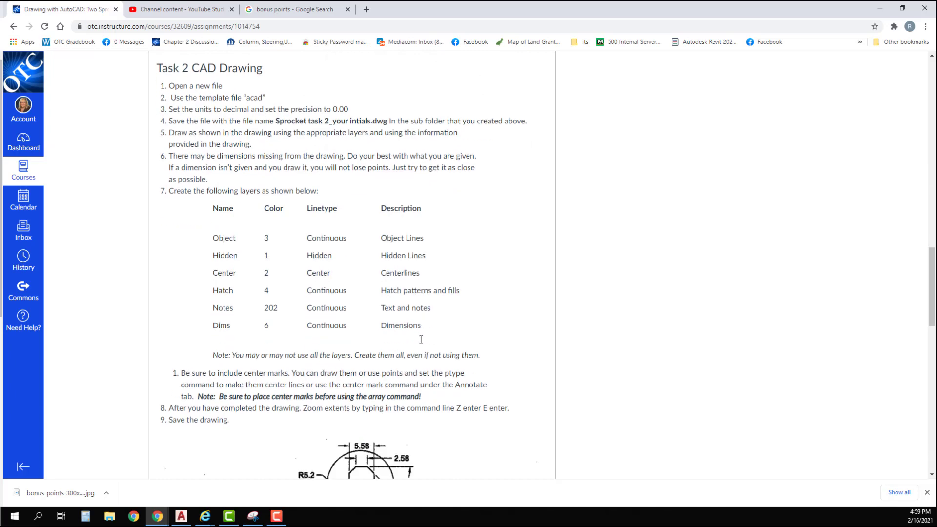
scroll(308, 349, down, 4)
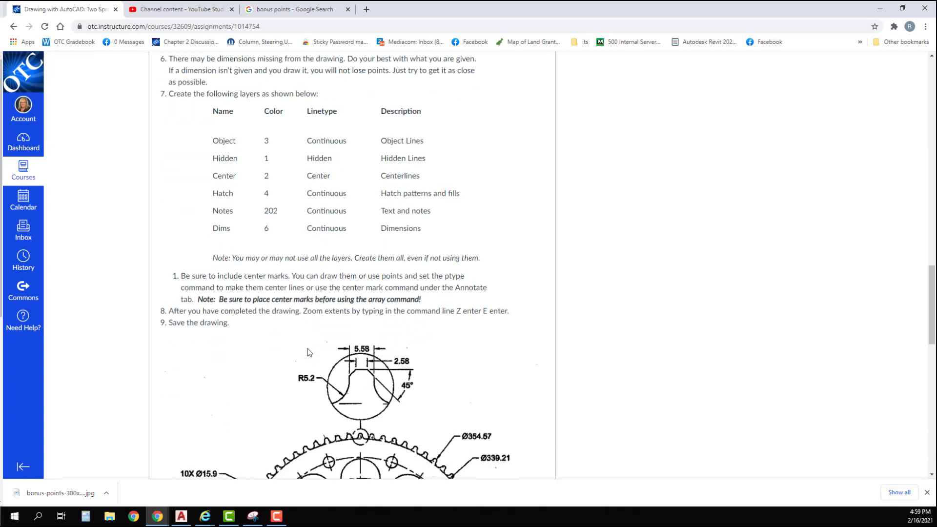
scroll(308, 349, down, 3)
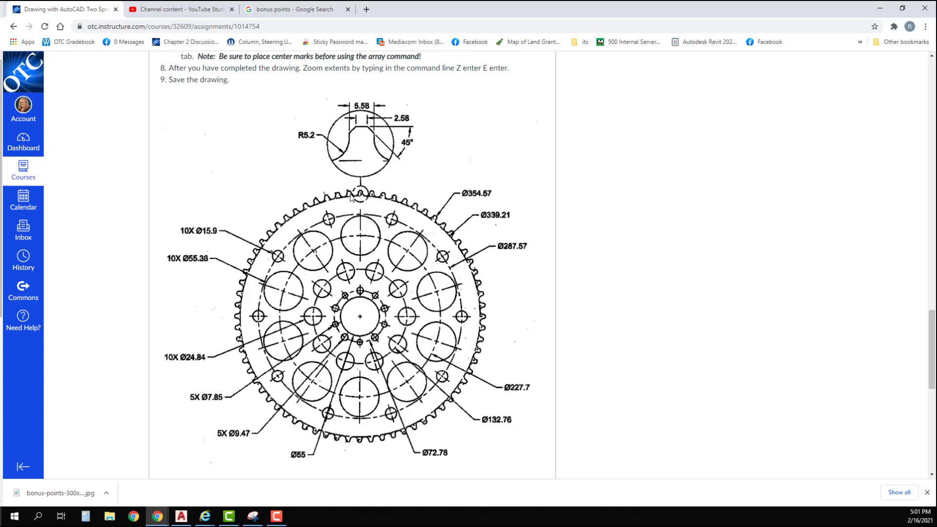
scroll(361, 197, up, 1)
scroll(361, 196, up, 3)
scroll(360, 215, down, 2)
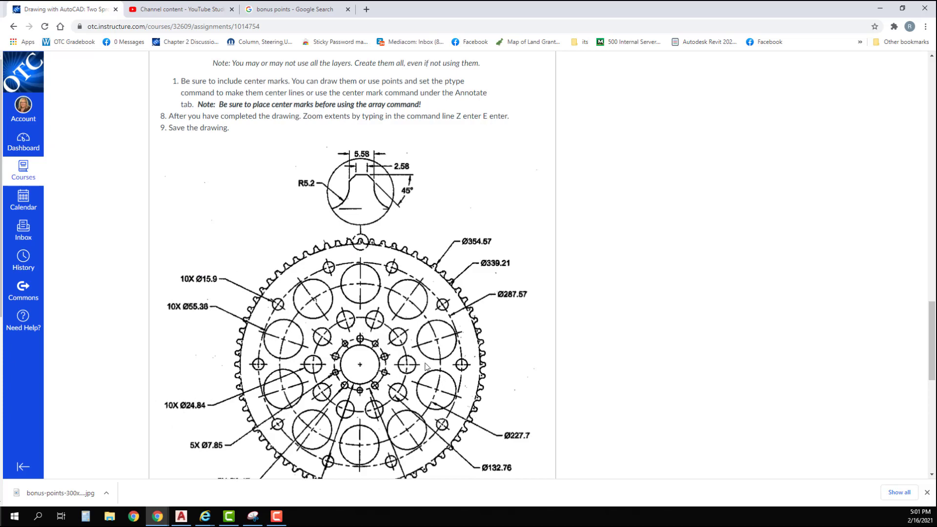
scroll(428, 368, down, 2)
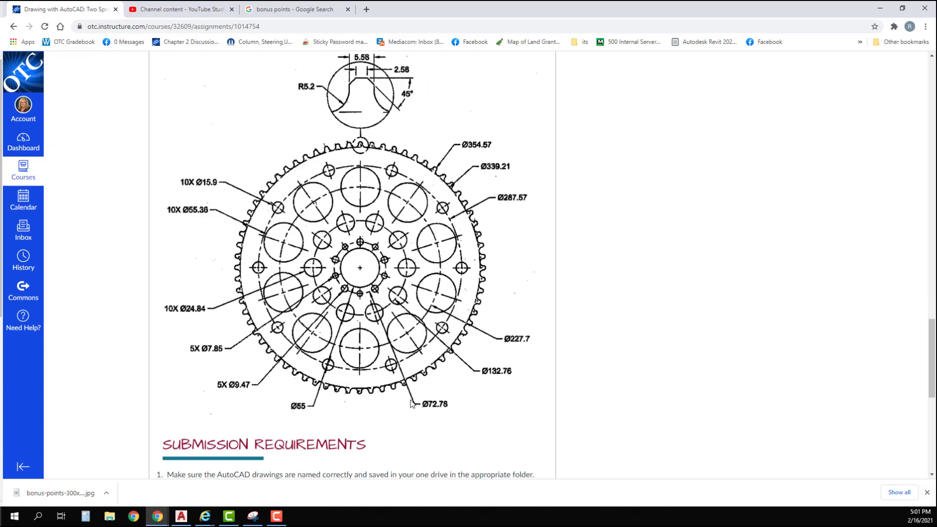
Review the submission requirements and rubric, then open the Quiz 1 study guide PDF.
scroll(390, 371, down, 2)
scroll(315, 322, up, 2)
scroll(314, 322, down, 4)
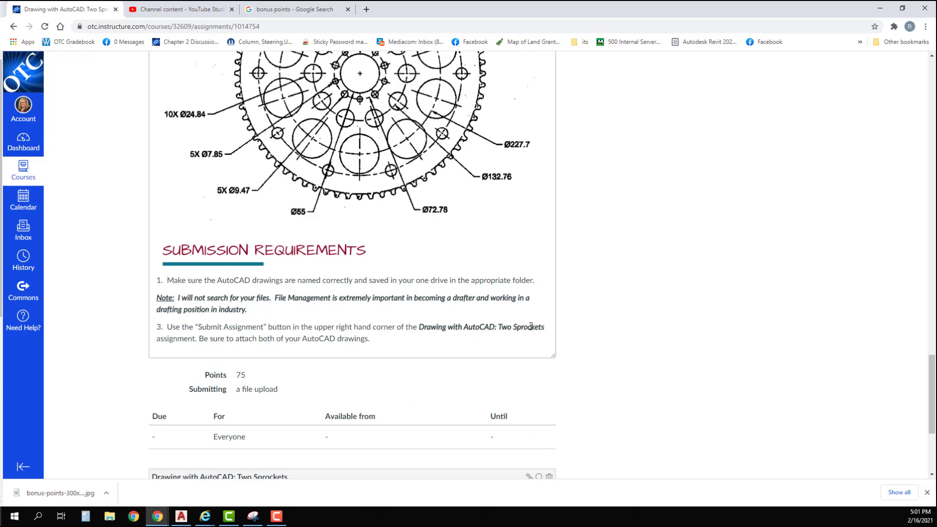
scroll(299, 338, down, 4)
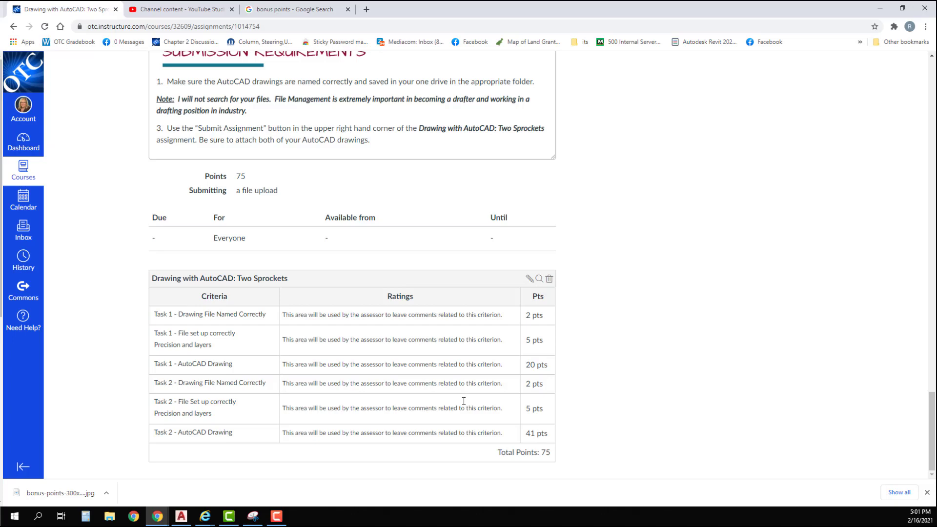
scroll(313, 382, up, 15)
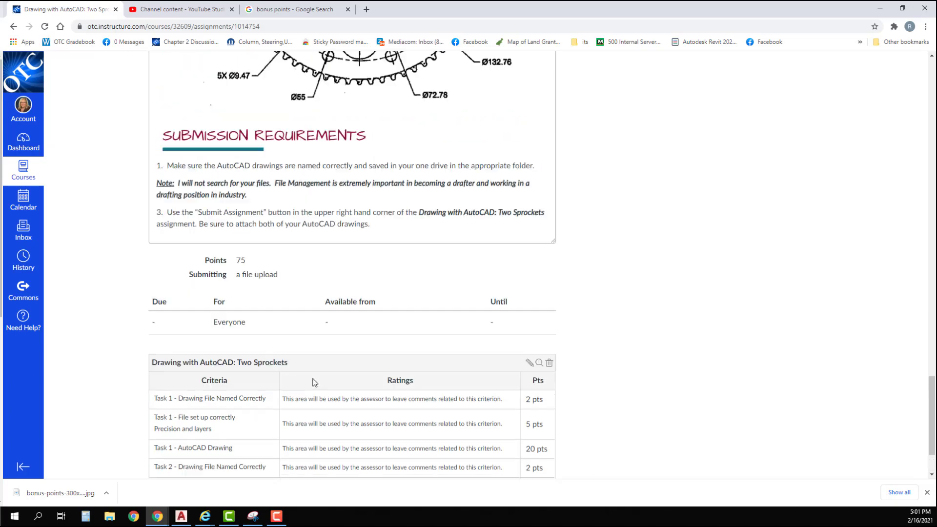
scroll(312, 382, up, 15)
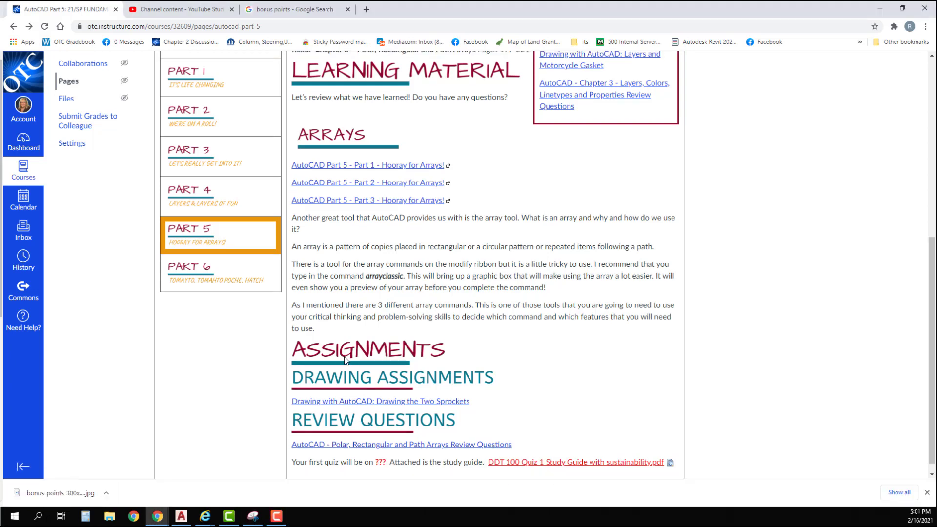
scroll(345, 362, down, 1)
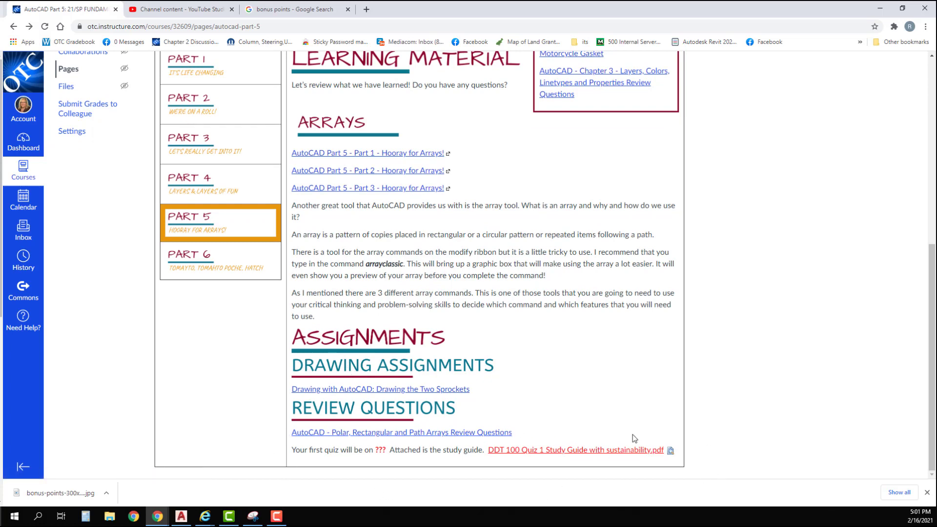
click(593, 451)
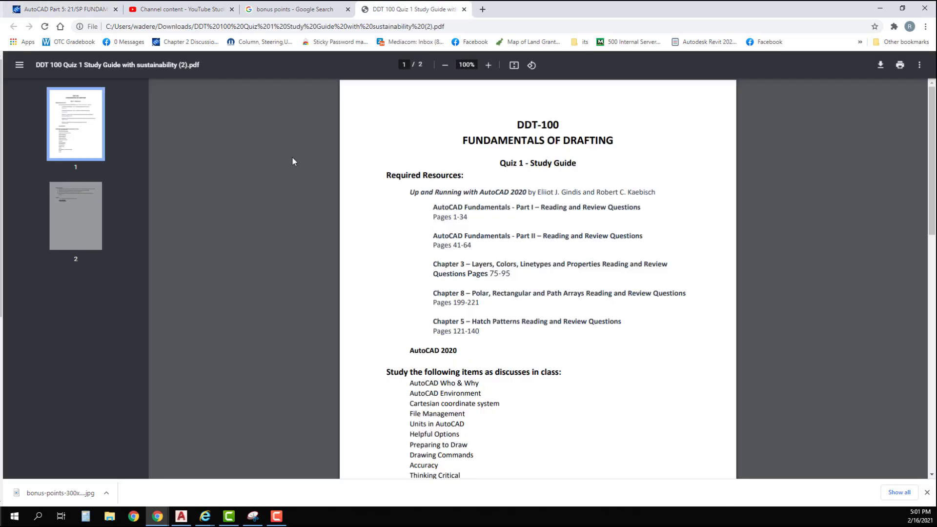
Skim the Quiz 1 study guide, then return to the DDT-100 course home page.
scroll(498, 395, down, 2)
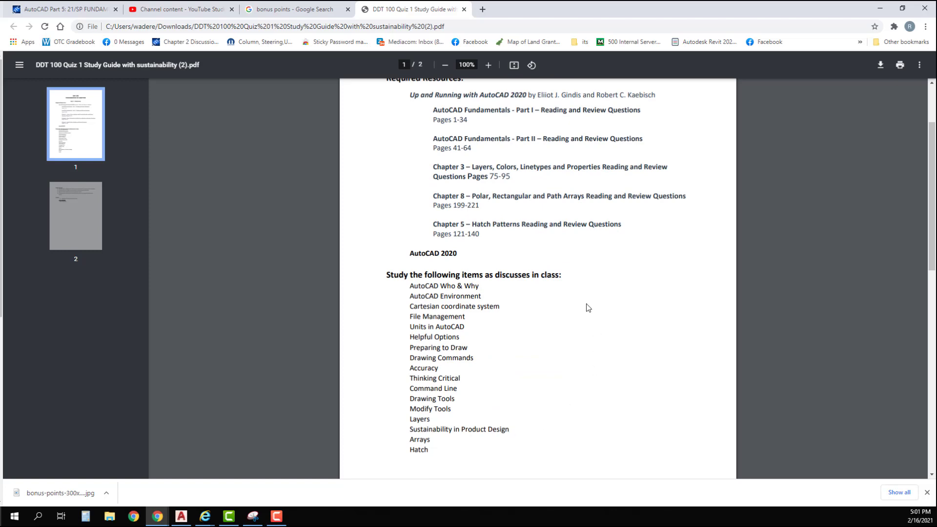
scroll(478, 365, up, 2)
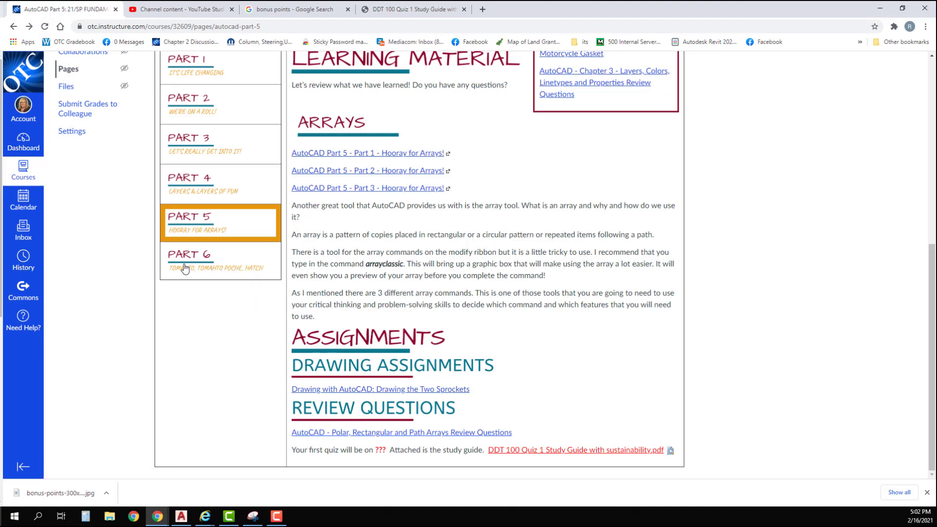
scroll(185, 268, up, 2)
scroll(185, 268, up, 3)
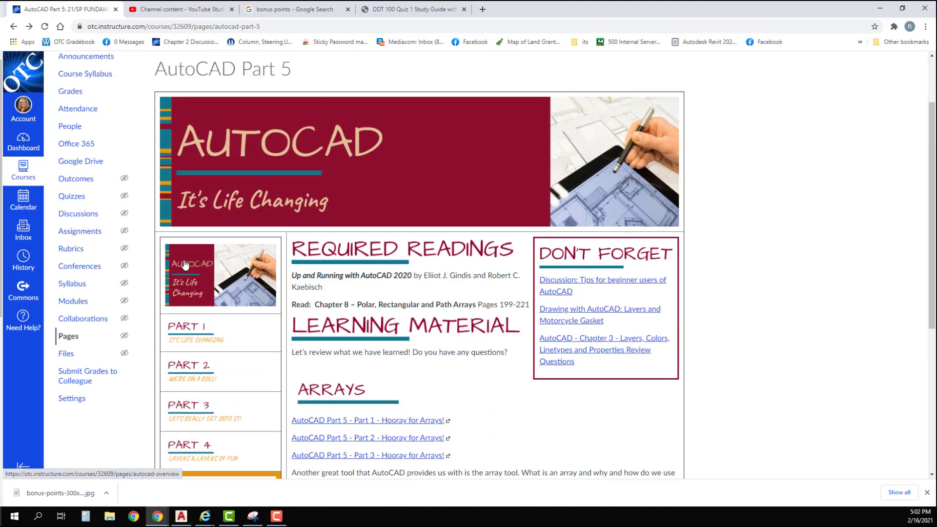
click(69, 123)
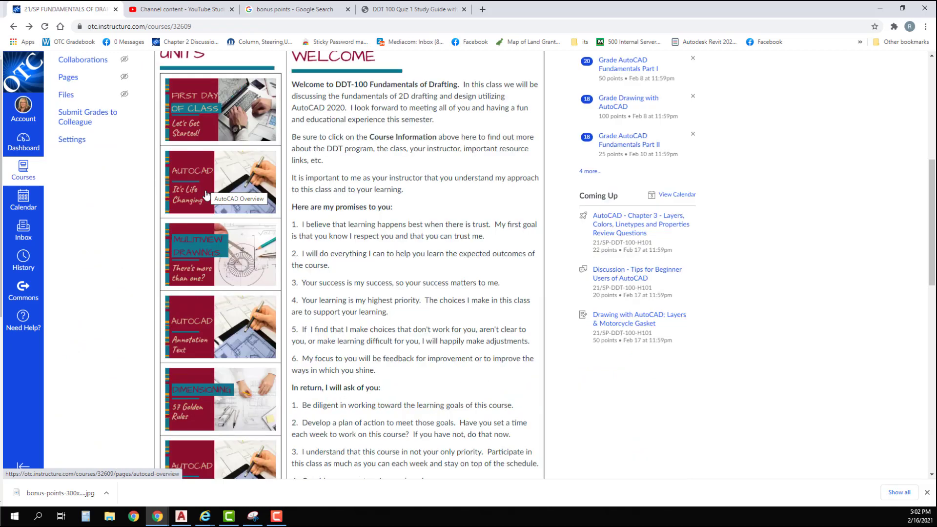